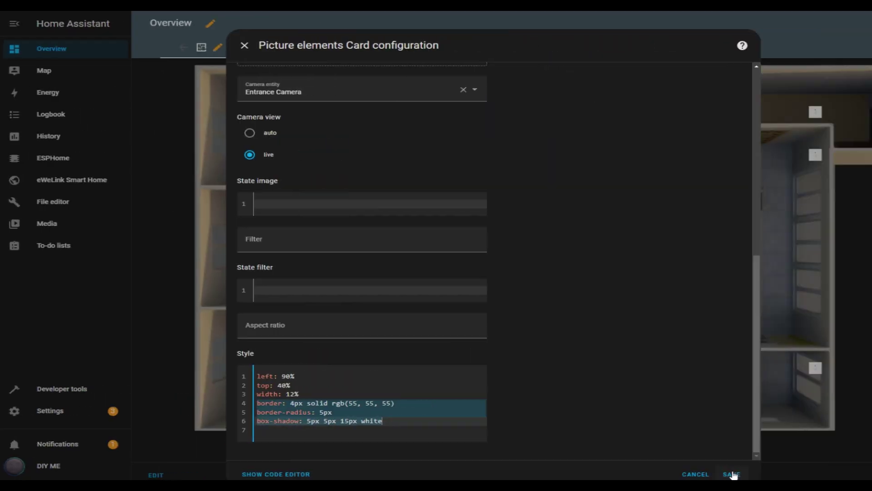
Save the floor-plan card with the camera image and preview the Entrance Camera feed.
left_click(732, 473)
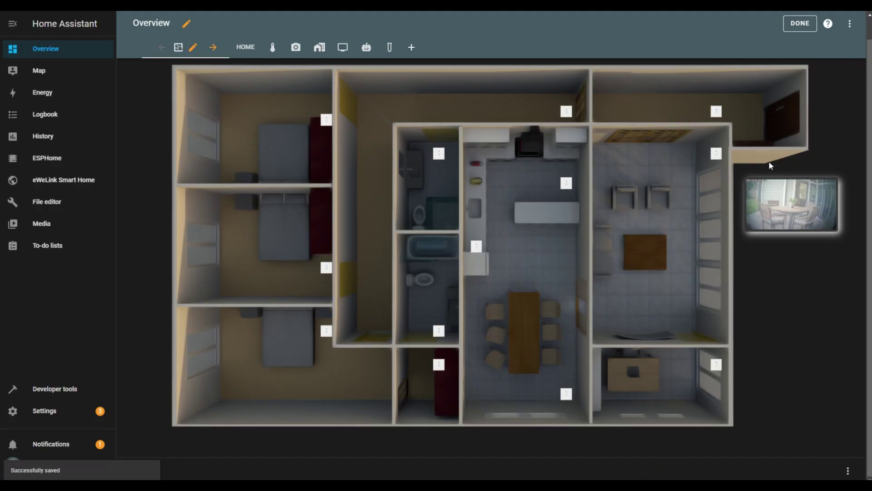
left_click(796, 203)
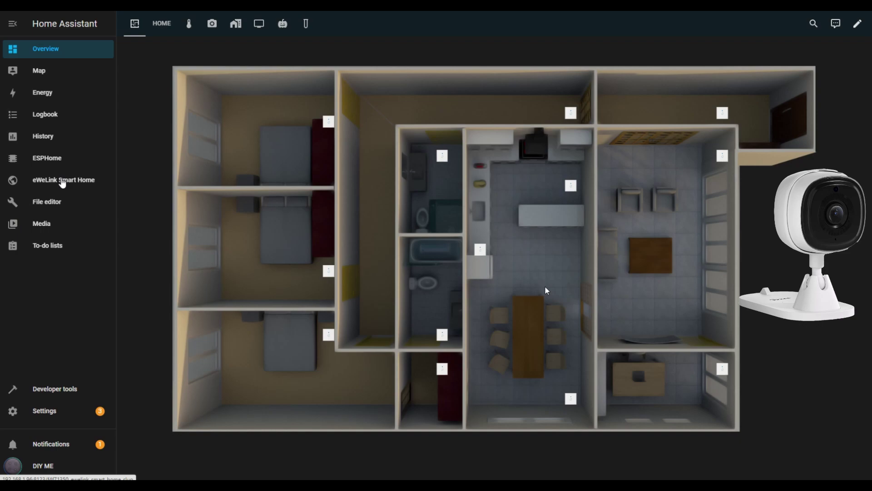
Open eWeLink Smart Home and scroll its device list down to the Entrance camera card.
left_click(63, 182)
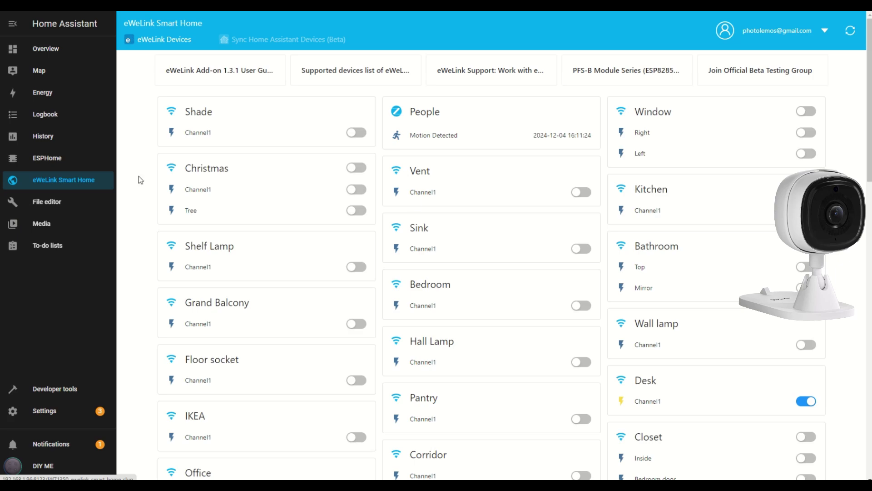
scroll(481, 261, "down", 9)
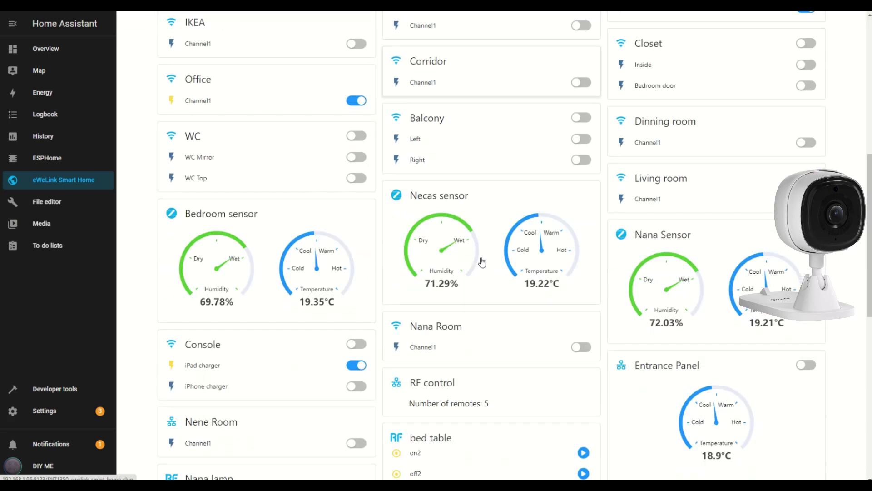
scroll(482, 262, "down", 8)
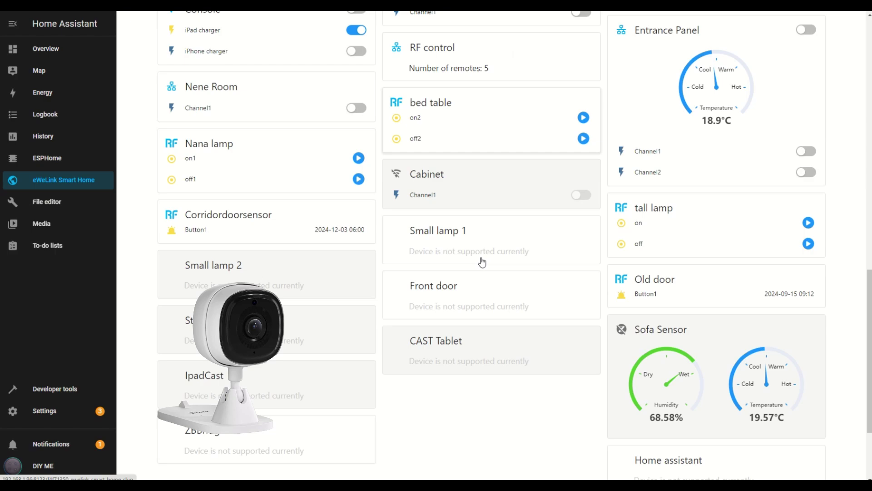
scroll(483, 261, "down", 2)
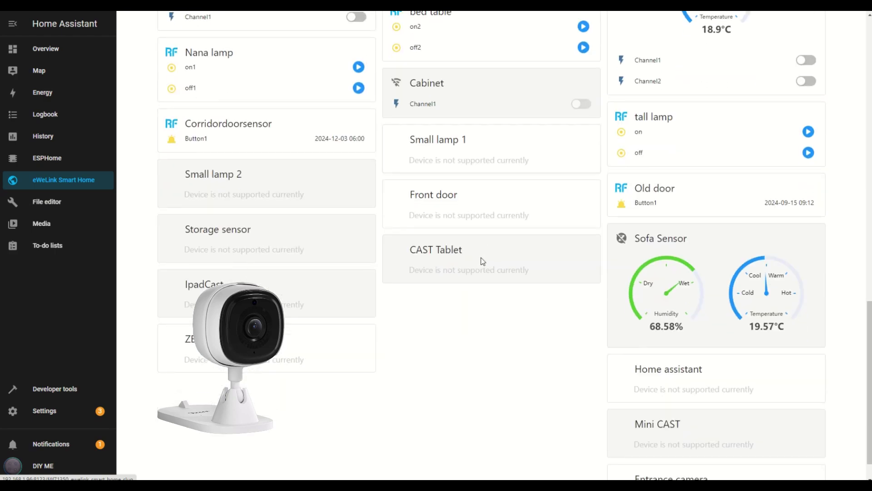
scroll(483, 262, "down", 1)
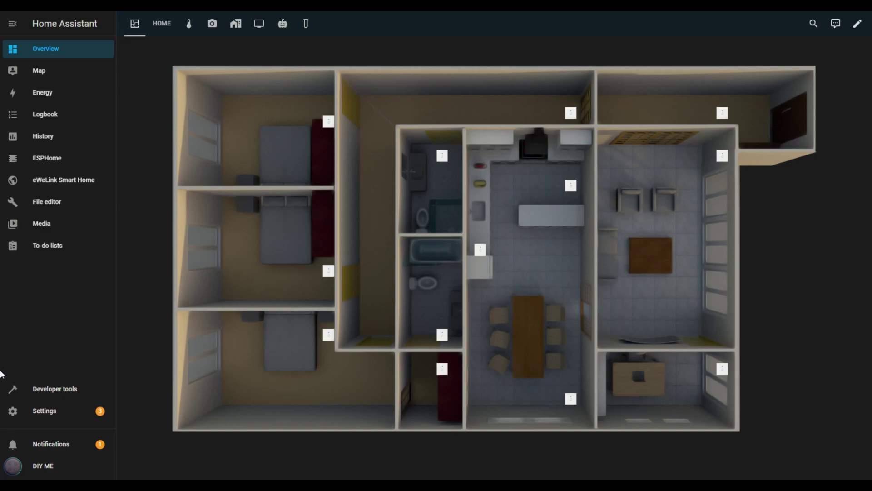
Start adding the Generic Camera integration from Settings > Devices & services.
left_click(41, 414)
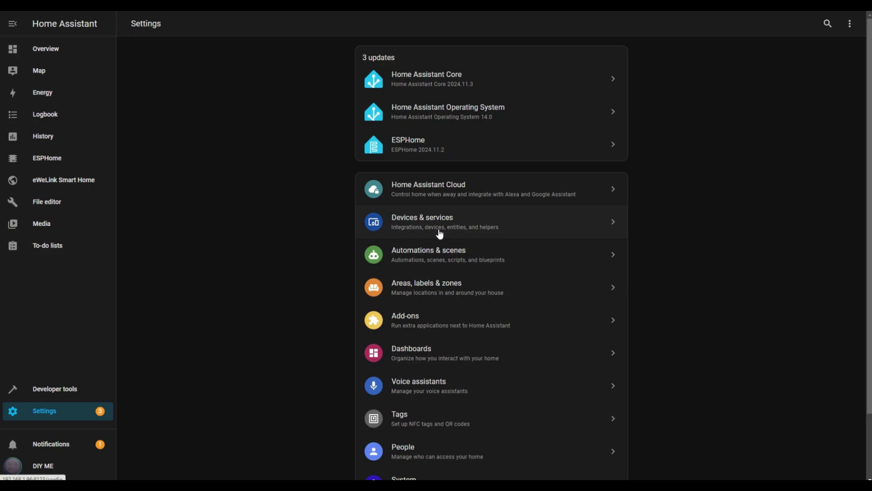
left_click(440, 234)
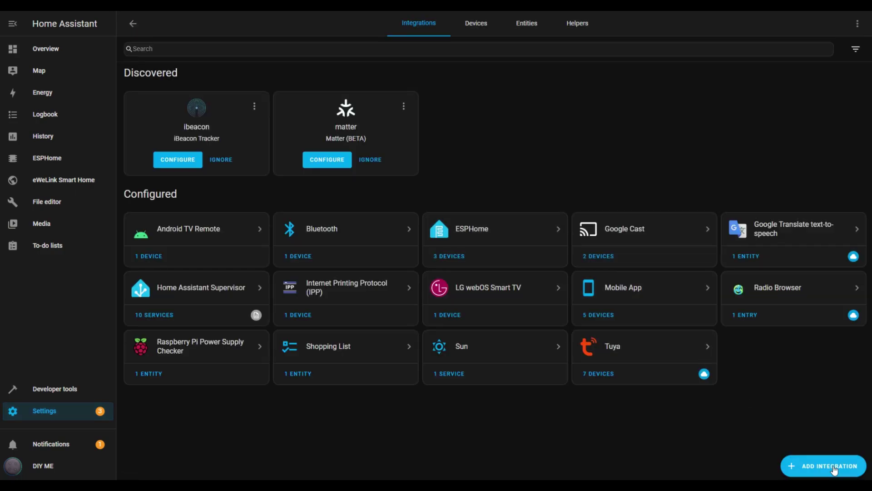
left_click(835, 471)
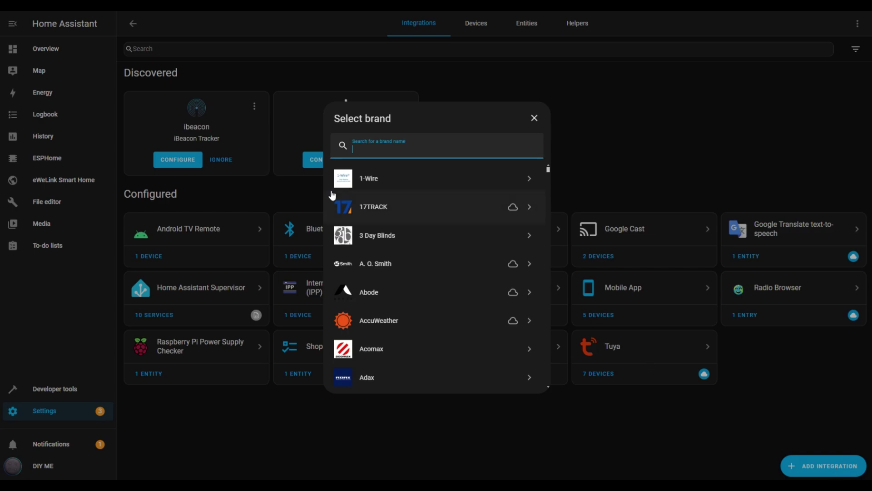
type("generic")
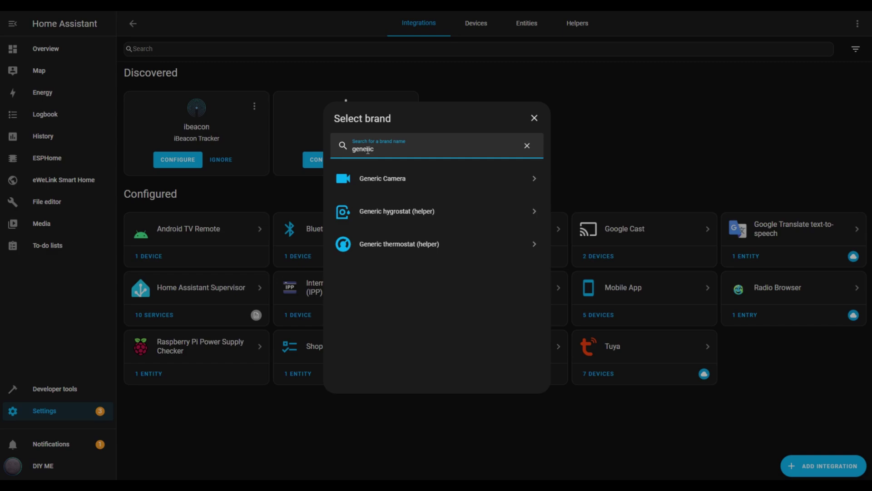
left_click(387, 184)
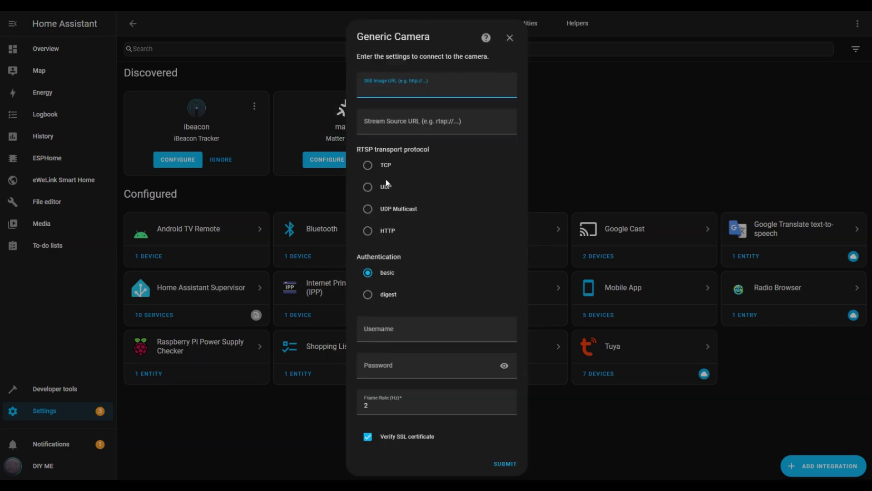
Use 192.168.1.77:554/av_stream/ch0 as Stream Source URL with HTTP transport and submit.
left_click(384, 136)
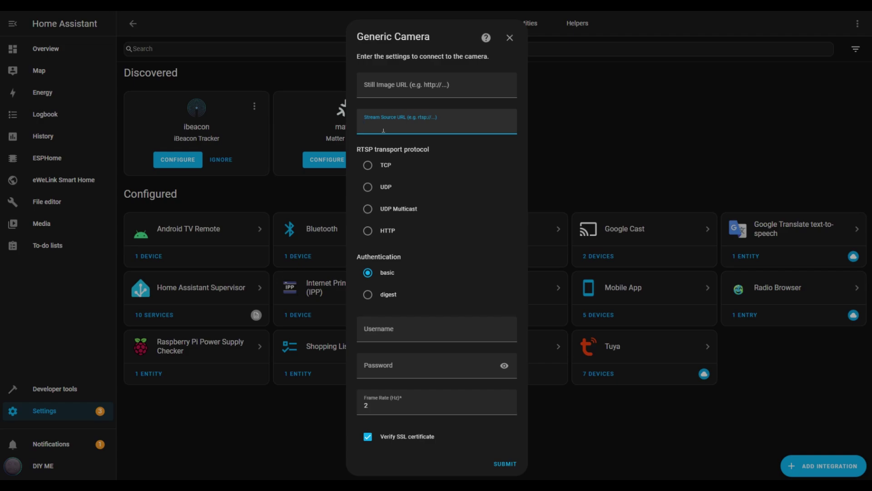
key("ctrl+v")
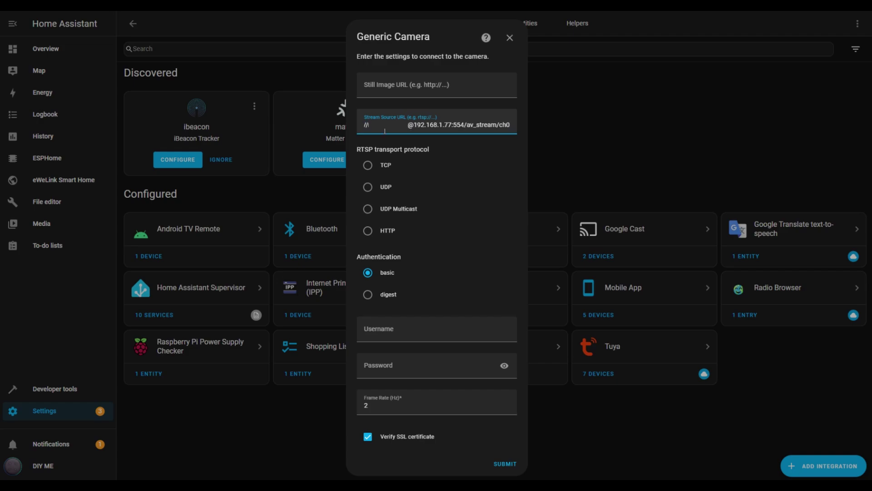
left_click(369, 231)
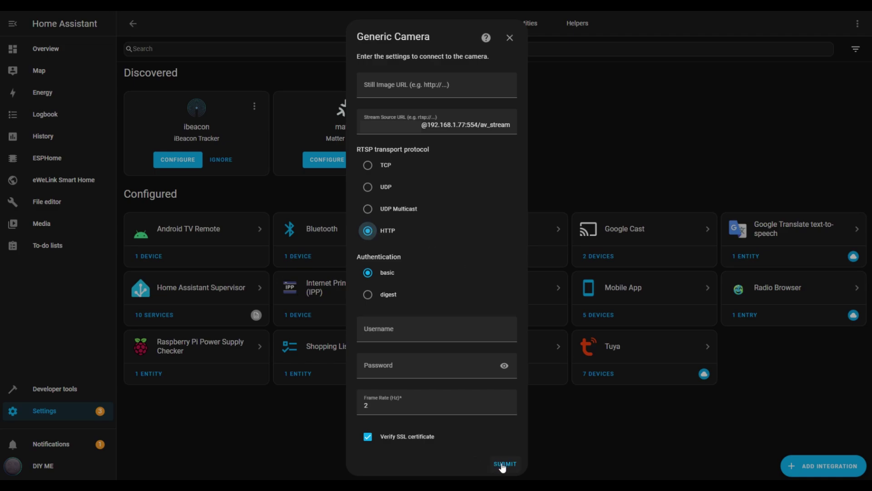
left_click(504, 464)
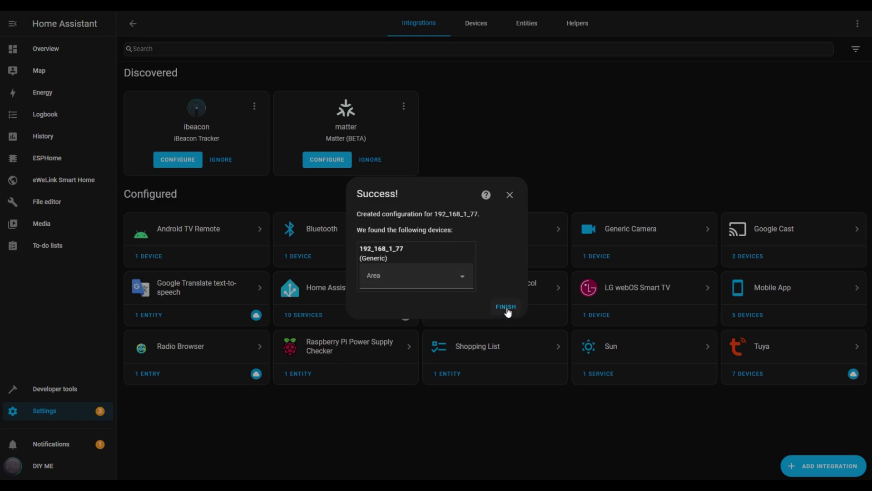
Finish setup and rename the Generic Camera device entry to 'Entrance Camera'.
left_click(507, 309)
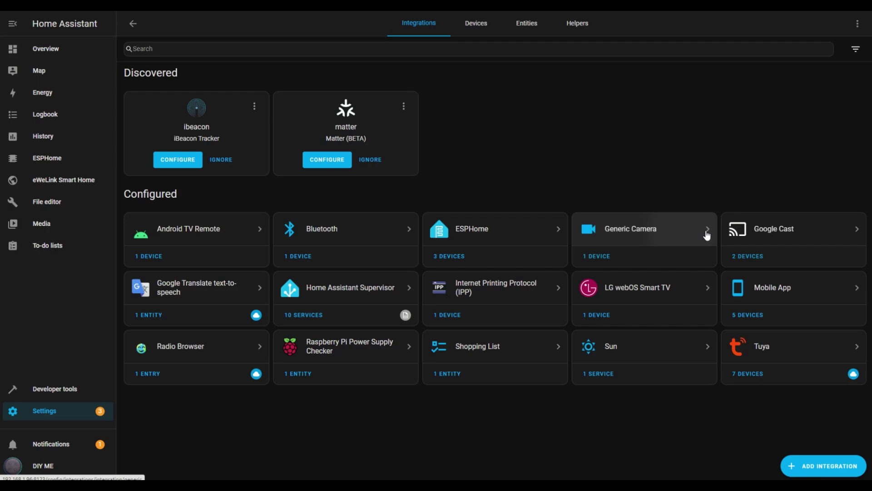
left_click(707, 235)
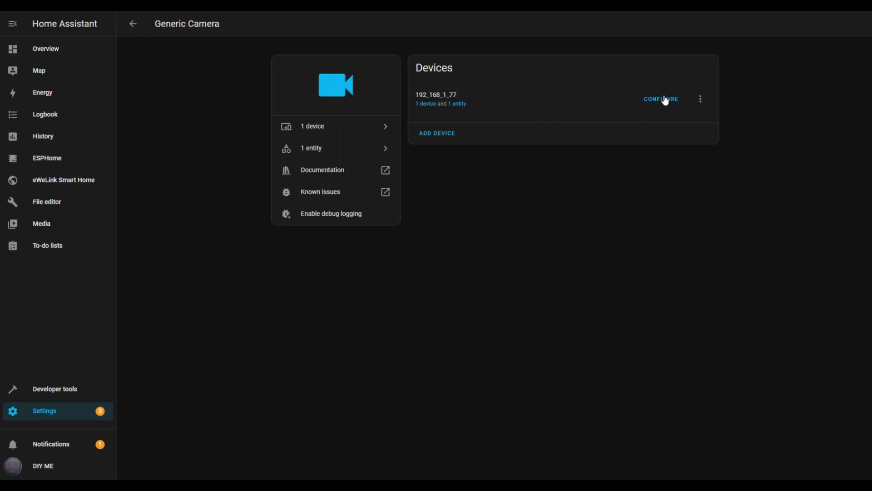
left_click(701, 99)
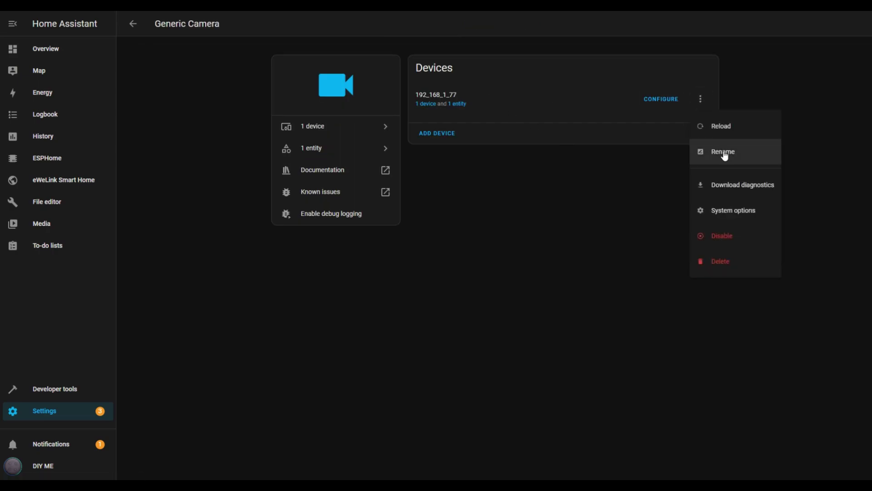
left_click(727, 159)
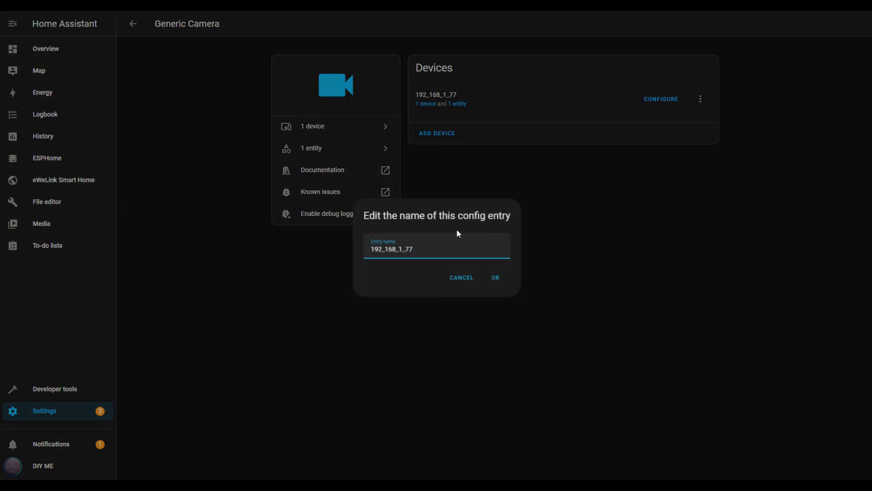
left_click_drag(424, 251, 372, 252)
type("ENtr")
type("ntrance ")
type("Camera")
left_click(497, 277)
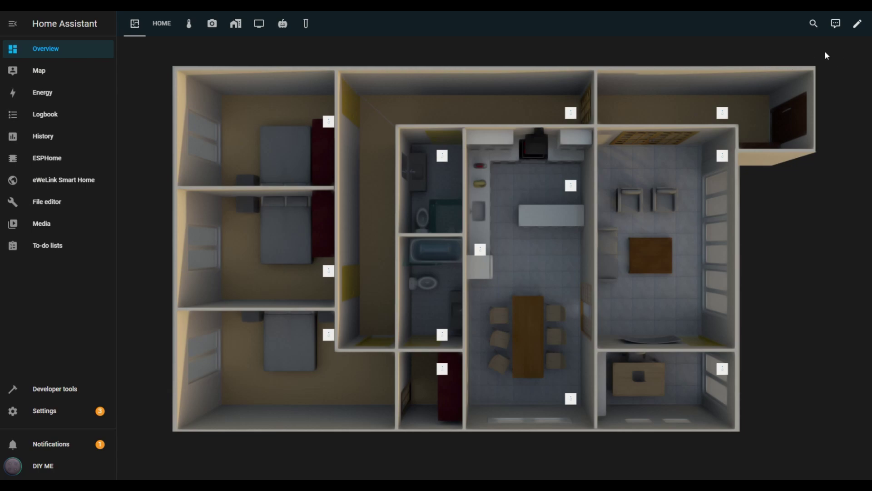
Enter edit mode, open the floor-plan Picture elements card editor, and list addable element types.
left_click(857, 24)
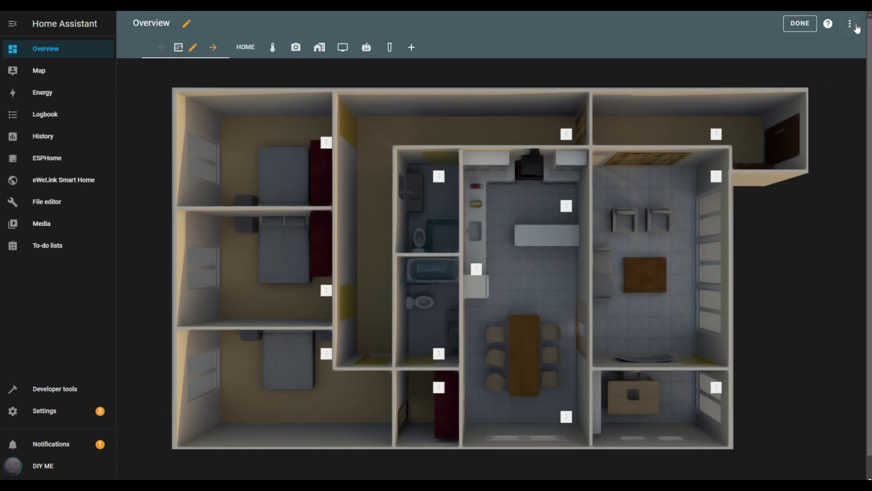
scroll(261, 309, "down", 1)
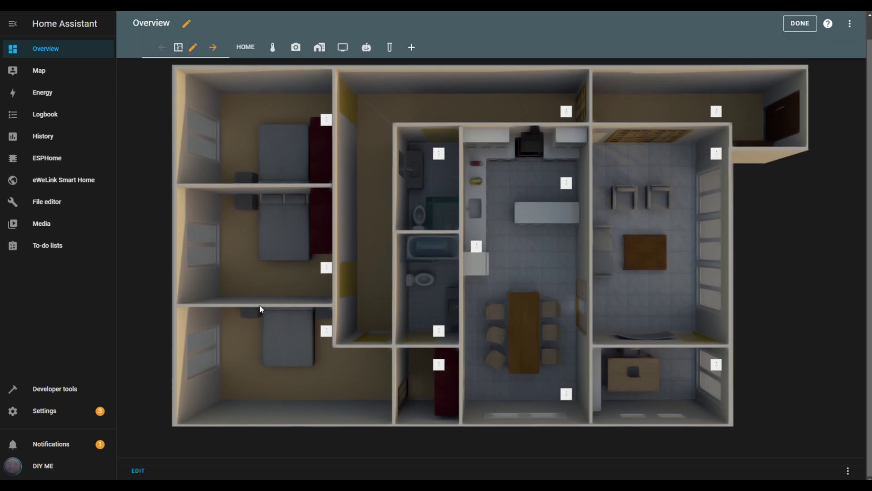
left_click(138, 472)
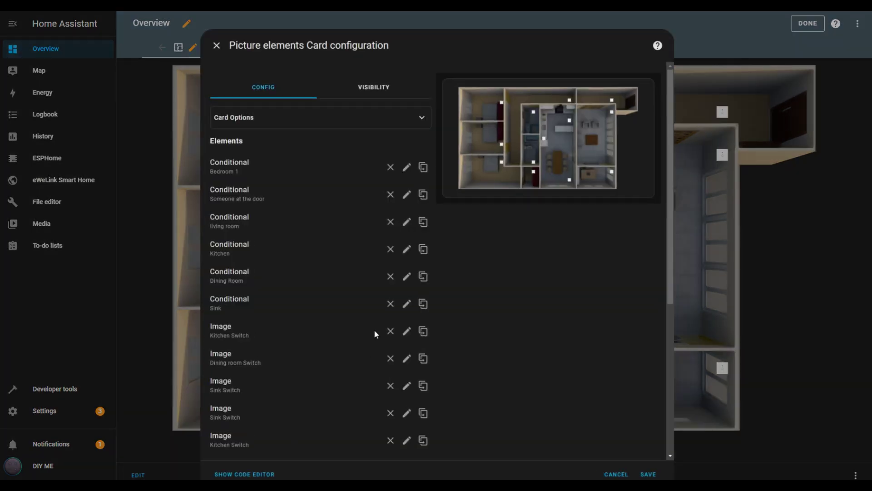
scroll(376, 334, "down", 5)
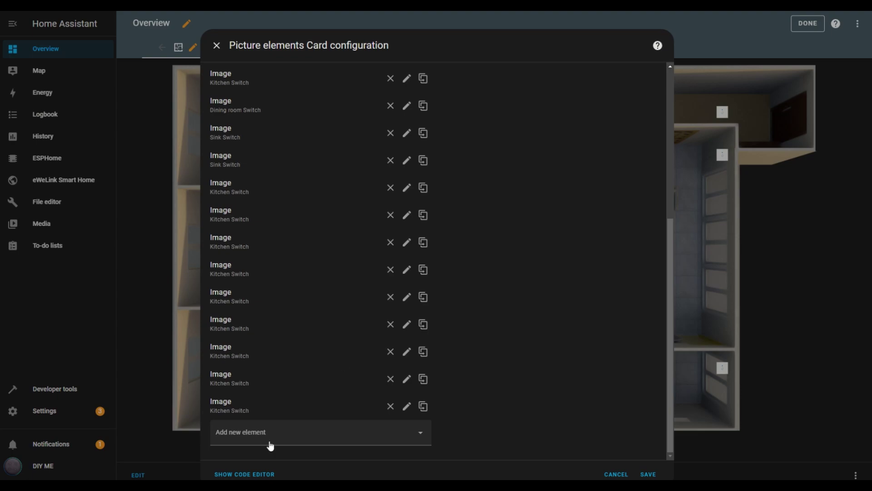
left_click(424, 437)
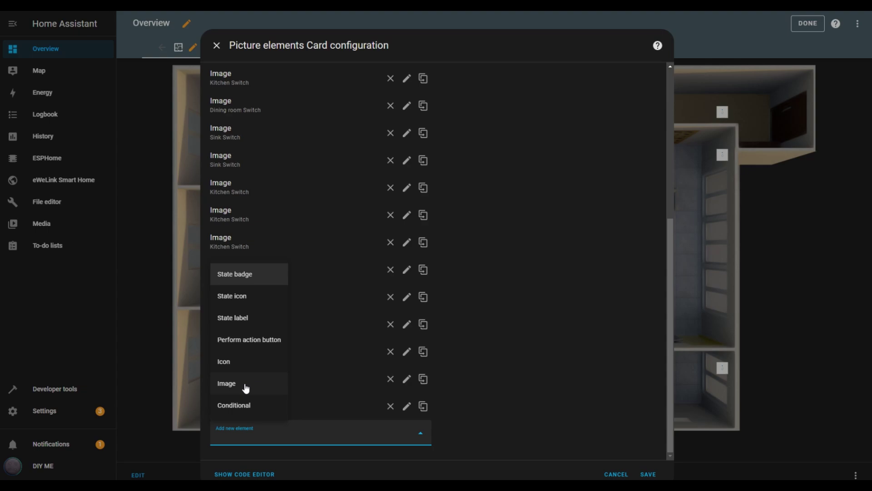
Add an Image element titled 'Entrance camera' showing the Entrance Camera entity in live view.
left_click(226, 384)
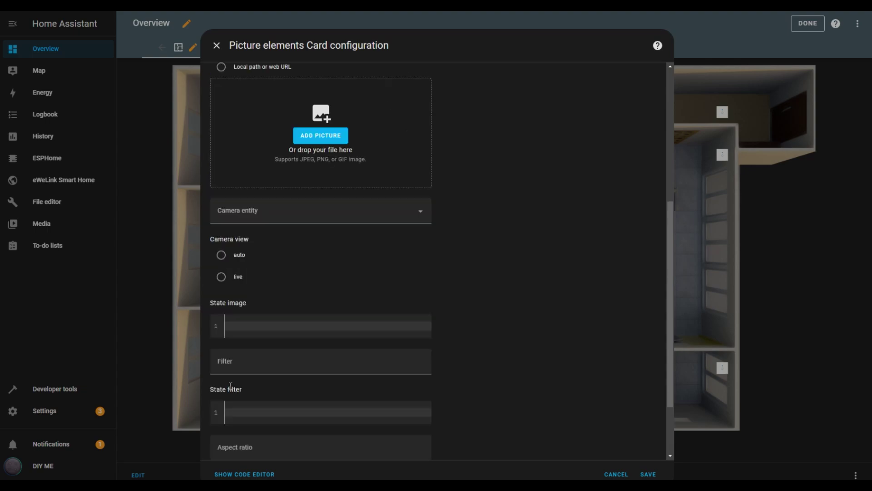
scroll(467, 195, "up", 6)
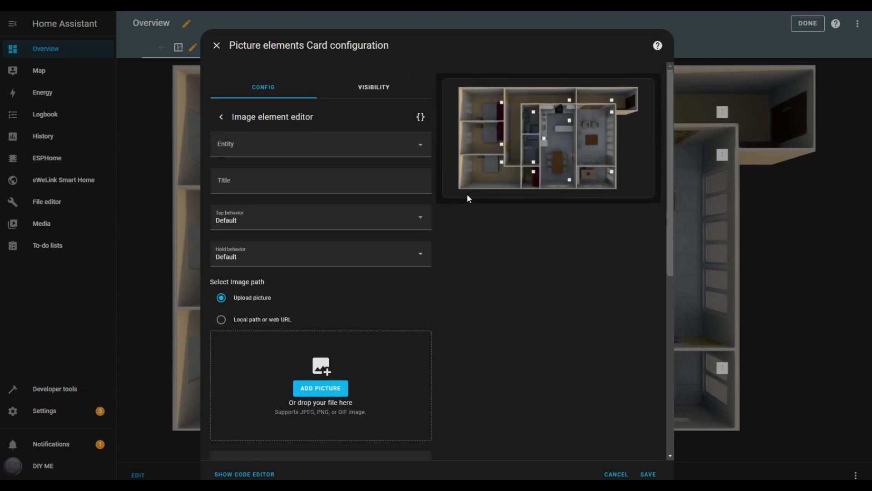
left_click(381, 193)
type("Entrance")
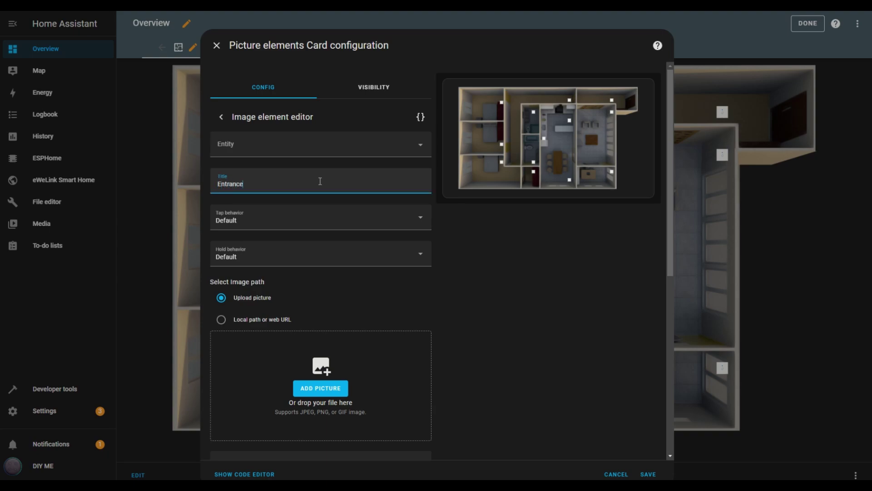
type(" camera")
scroll(409, 271, "down", 5)
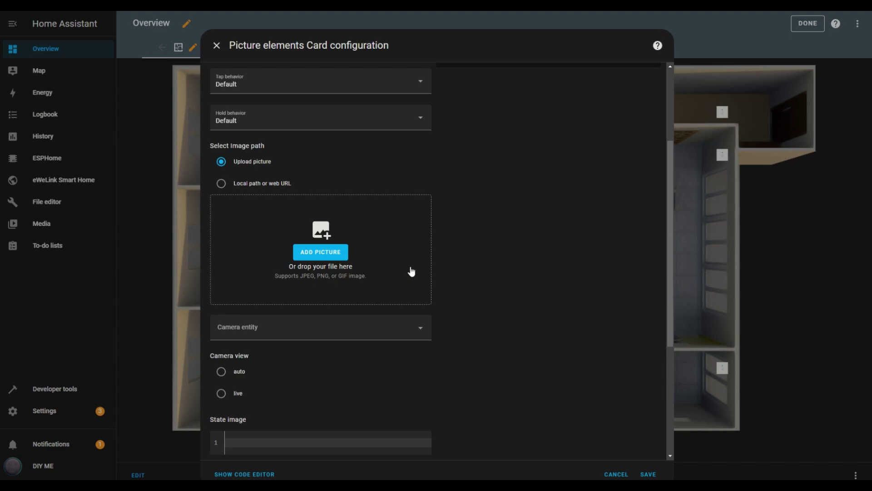
left_click(424, 241)
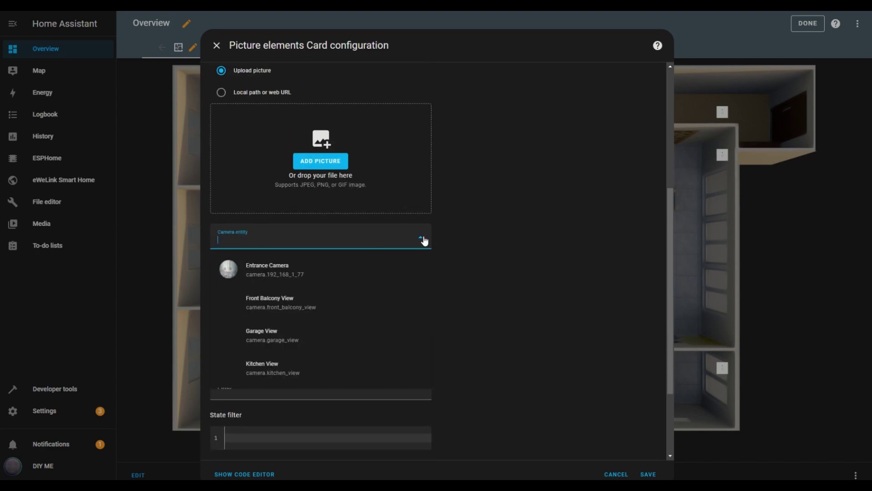
left_click(267, 272)
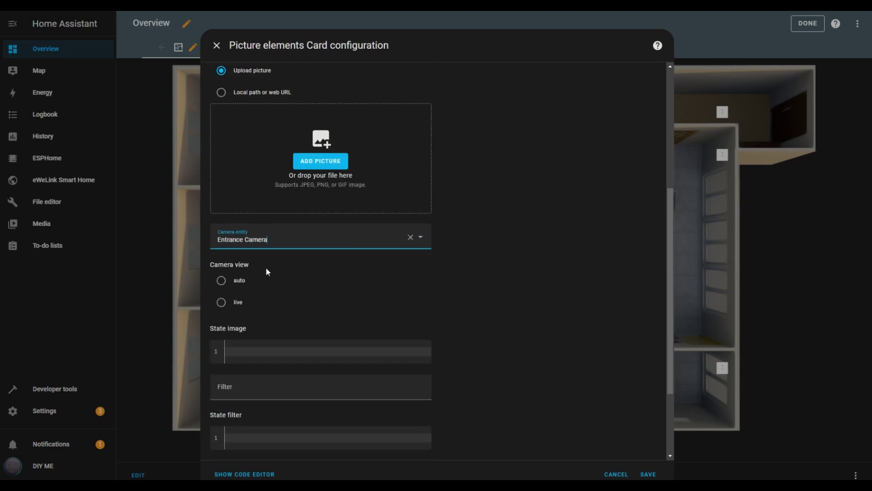
scroll(403, 286, "down", 2)
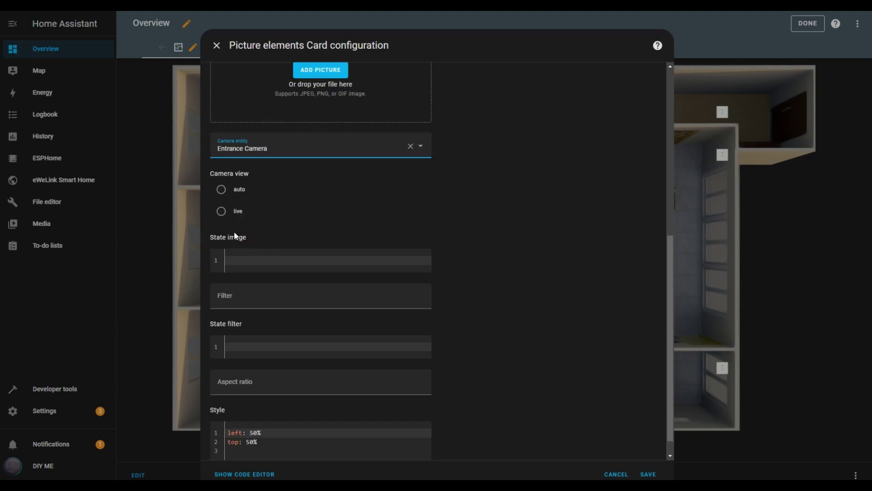
left_click(225, 213)
Replace the element's default Style with CSS for left 90%, top 40%, width 12% and border.
scroll(462, 229, "down", 1)
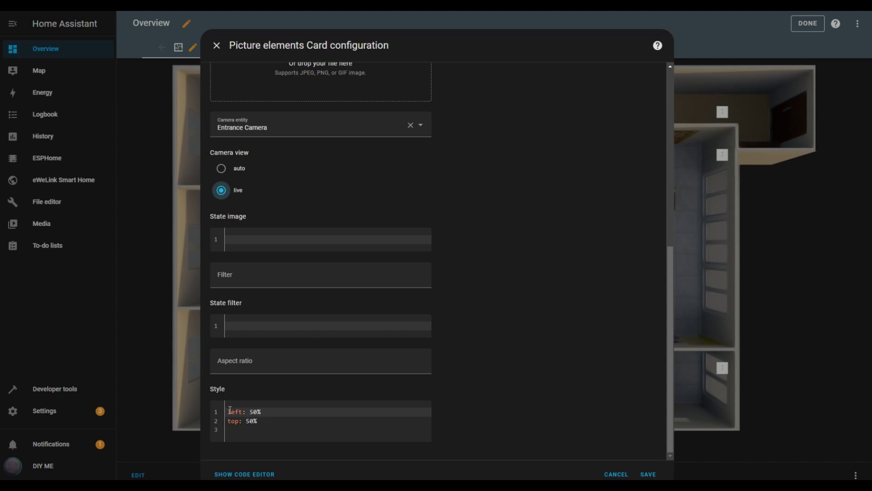
scroll(600, 277, "up", 7)
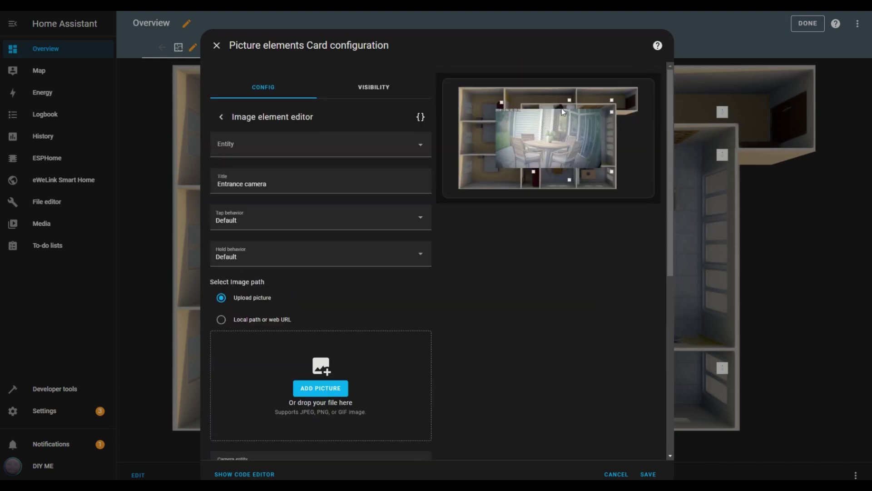
scroll(495, 325, "down", 7)
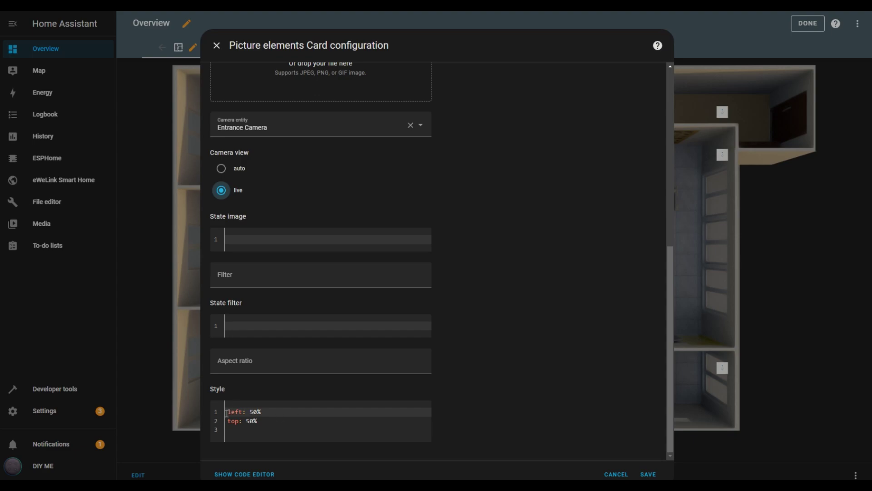
left_click_drag(228, 411, 294, 422)
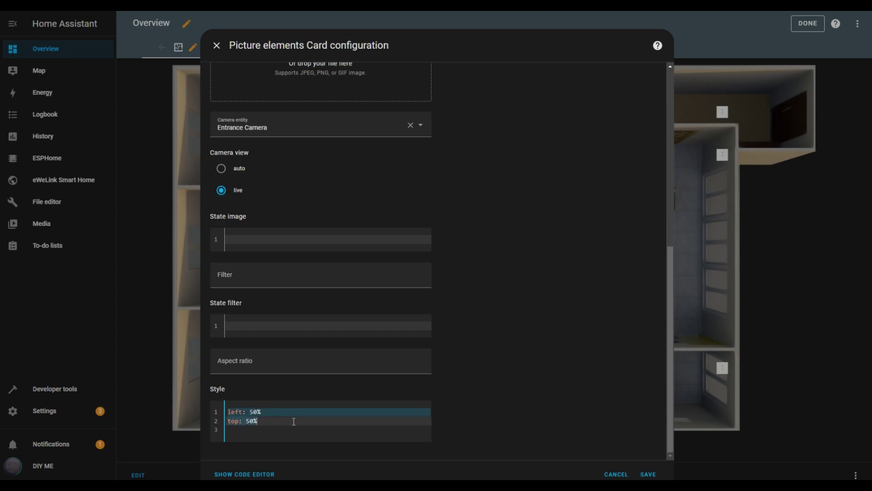
type("left: 90% top: 40% width: 12% border: 4px solid rgb(55, 55, 55) border-radius: 5px box-shadow: 5px 5px 15px white")
scroll(292, 415, "down", 1)
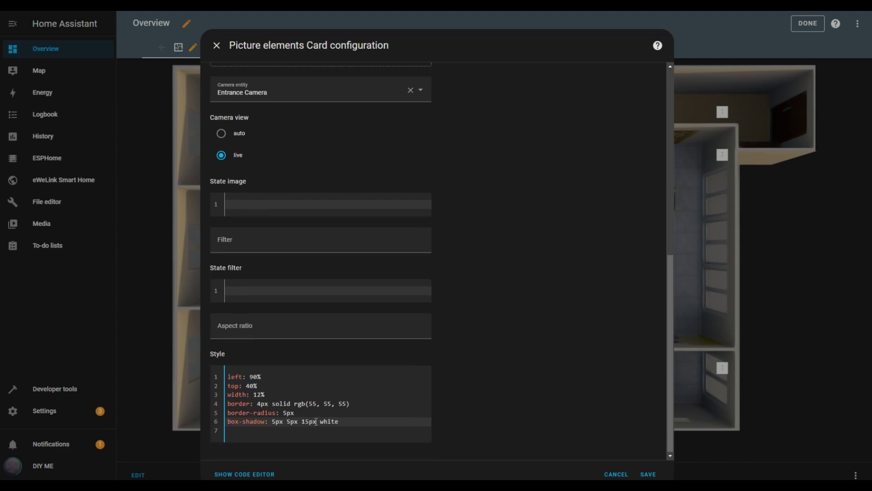
left_click_drag(226, 404, 376, 421)
scroll(533, 332, "up", 1)
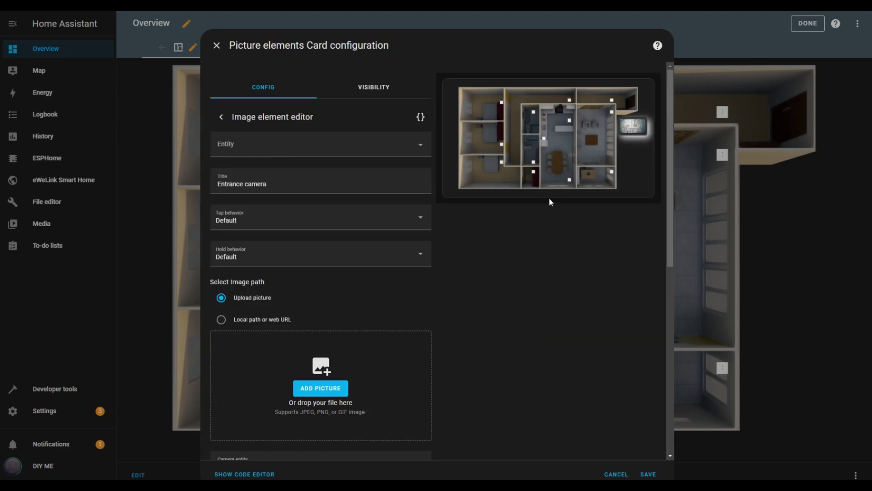
scroll(549, 197, "down", 8)
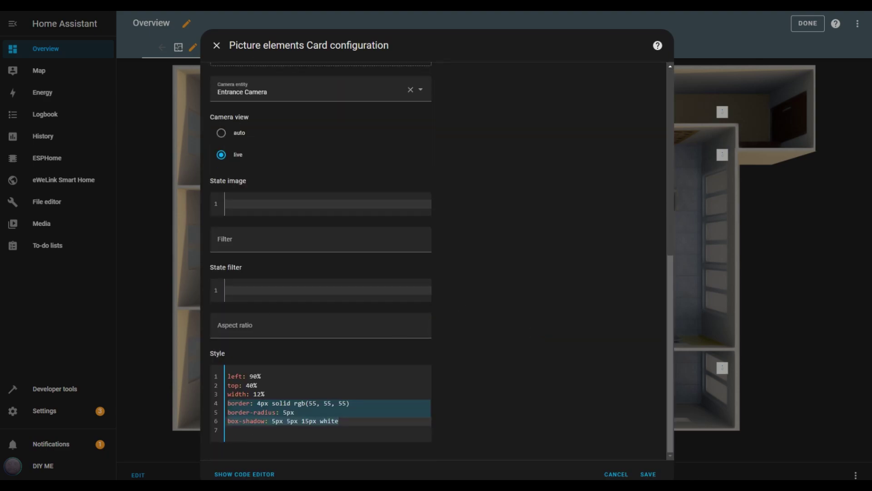
Save the card, check the Entrance Camera live feed popup, then exit edit mode.
left_click(649, 474)
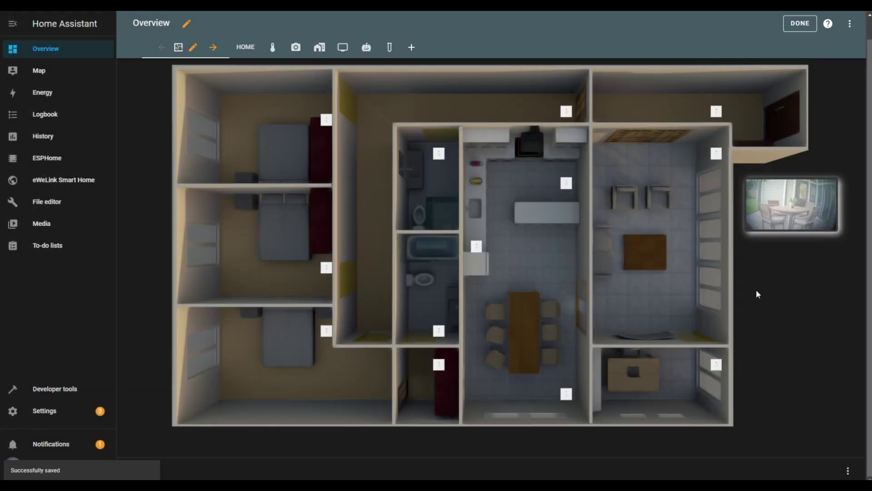
left_click(798, 203)
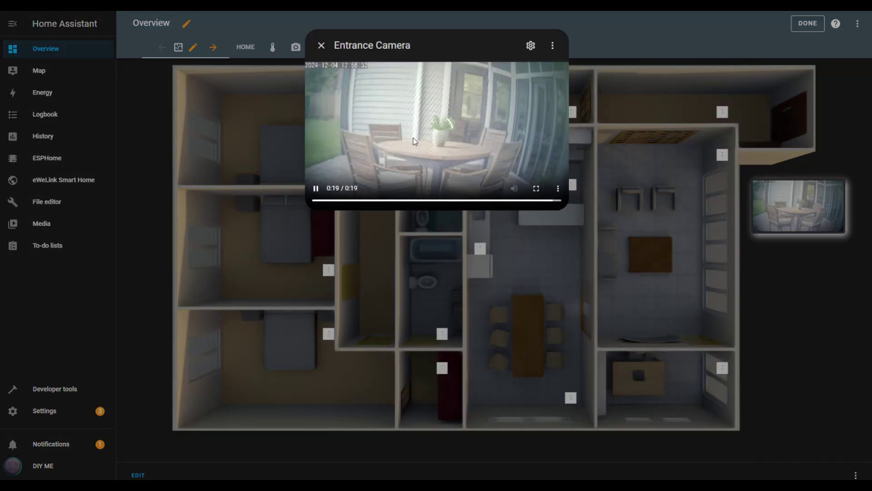
left_click(320, 46)
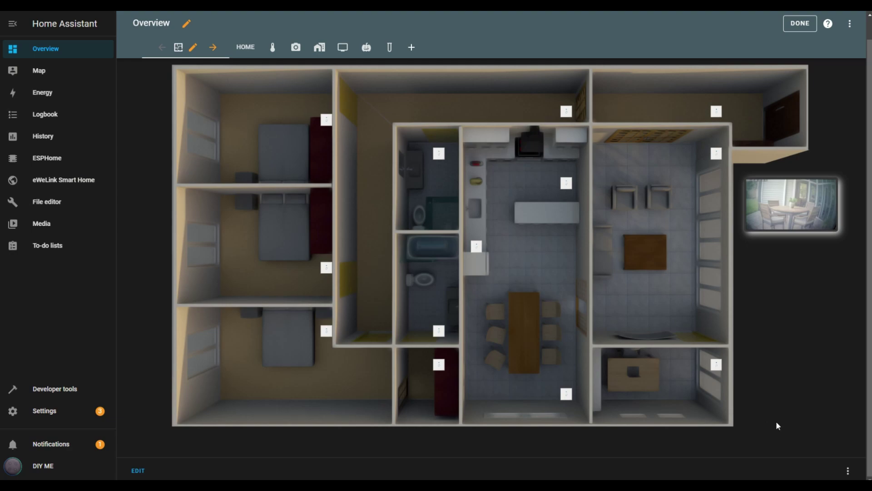
left_click(796, 28)
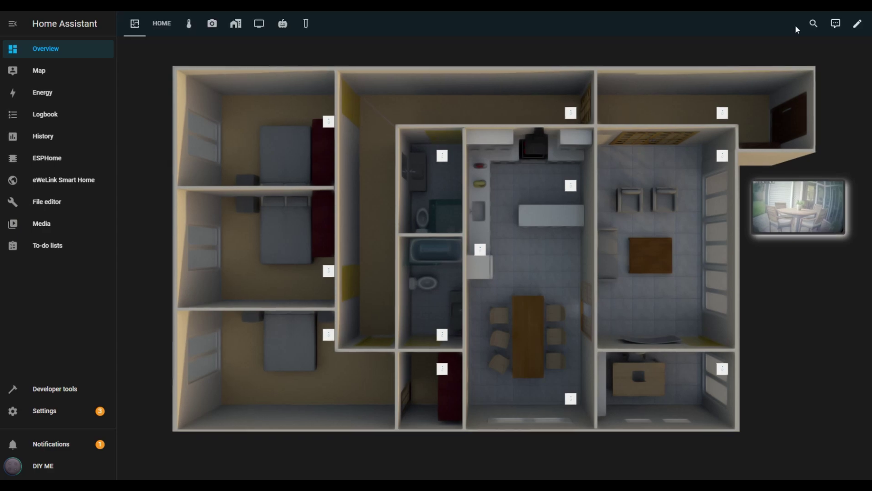